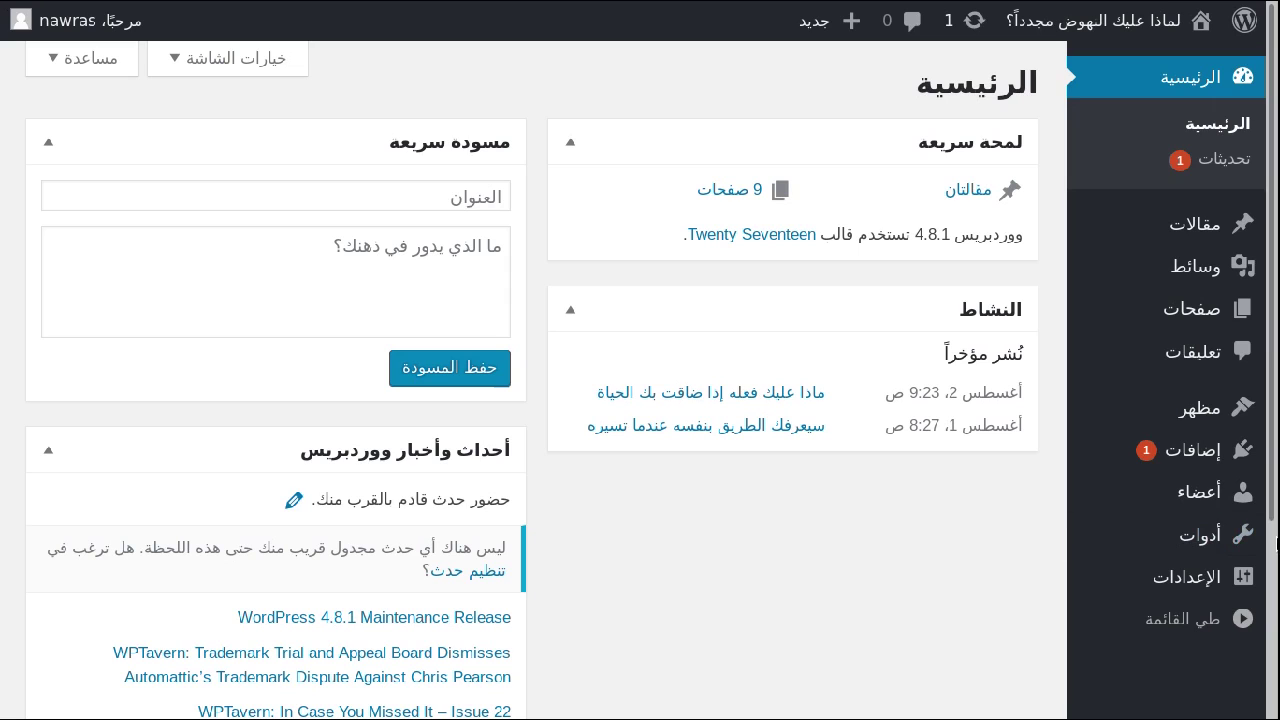
On the Your Profile (حسابك) page, generate a strong new password and select it.
mouse_move(1200, 492)
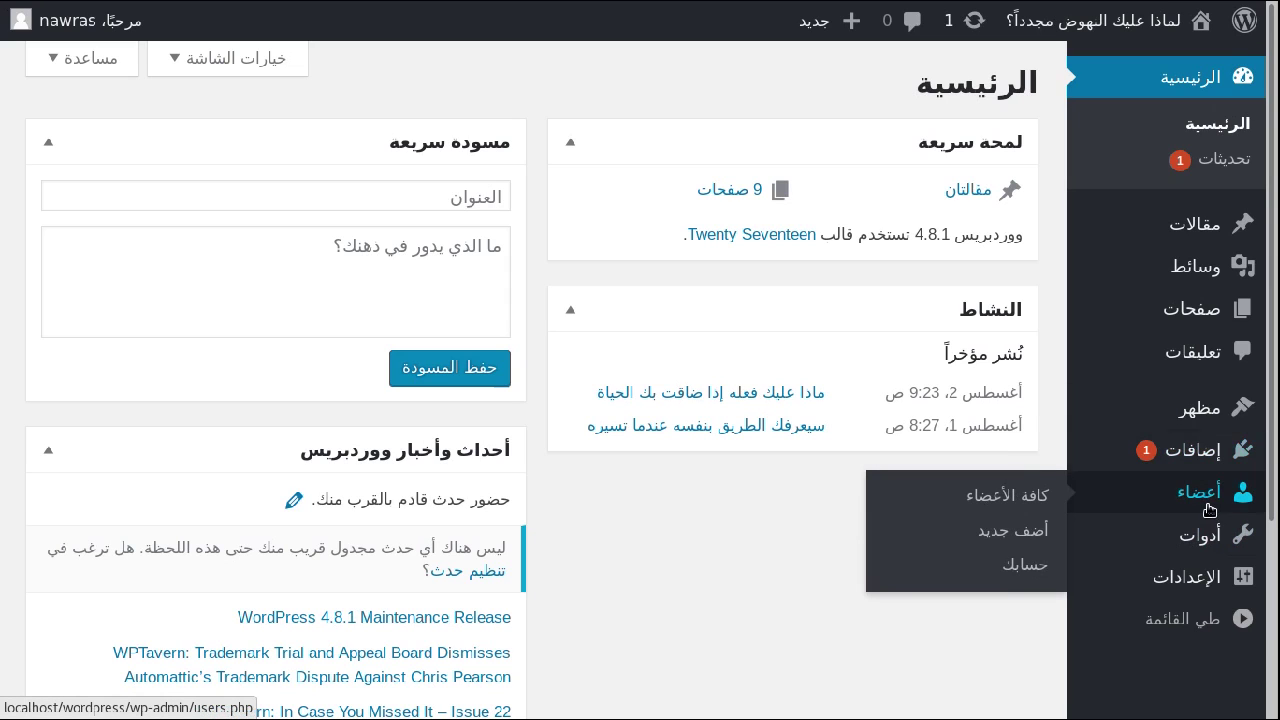
click(1009, 567)
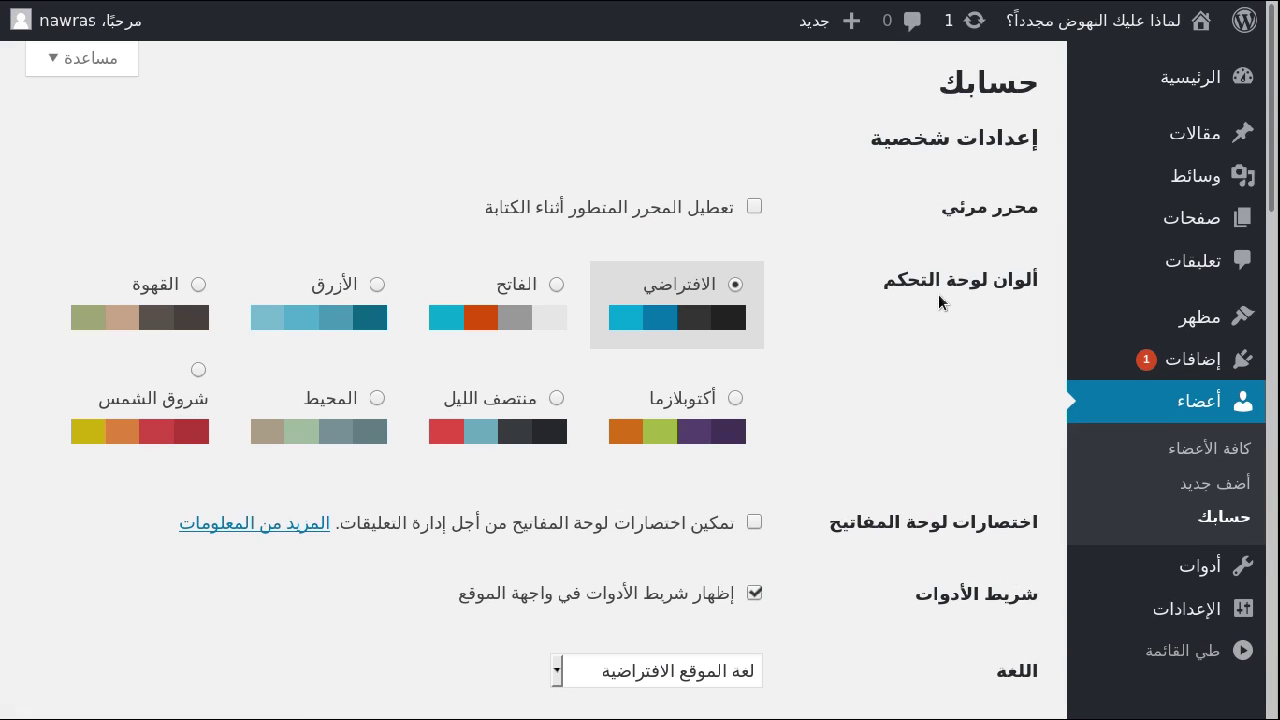
scroll(1260, 224, down, 5)
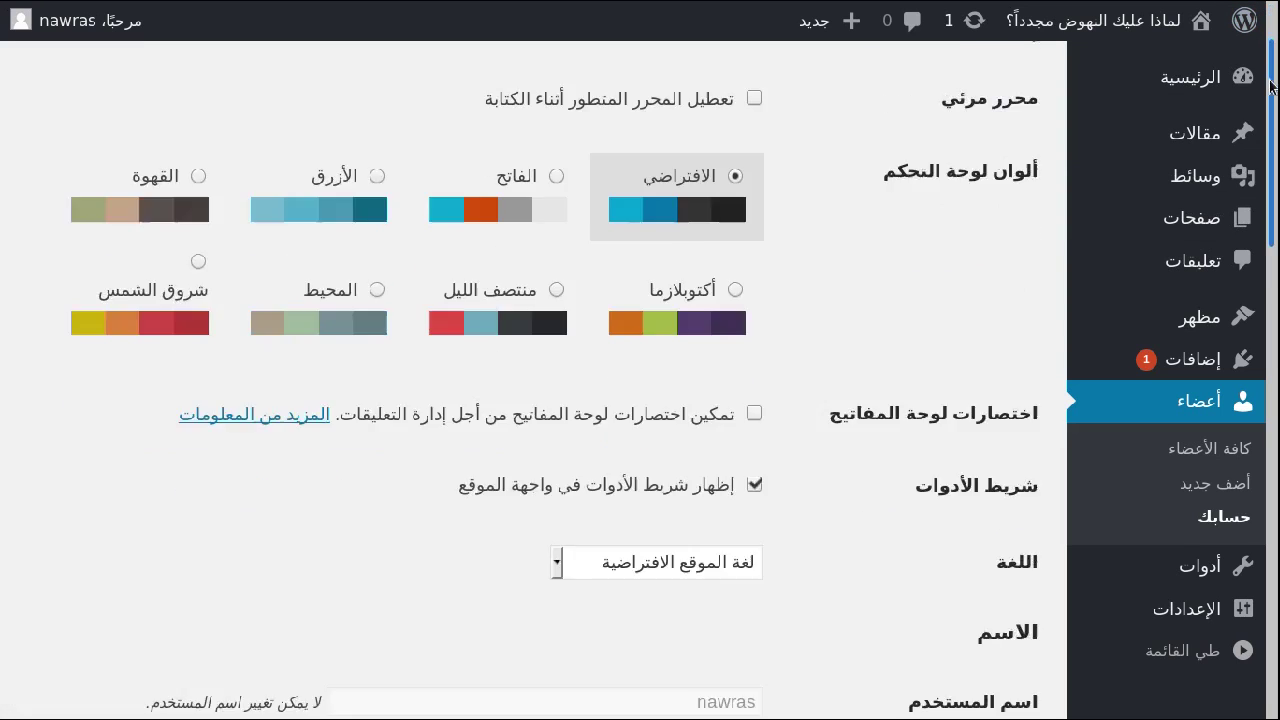
scroll(1260, 224, down, 10)
scroll(1240, 337, up, 6)
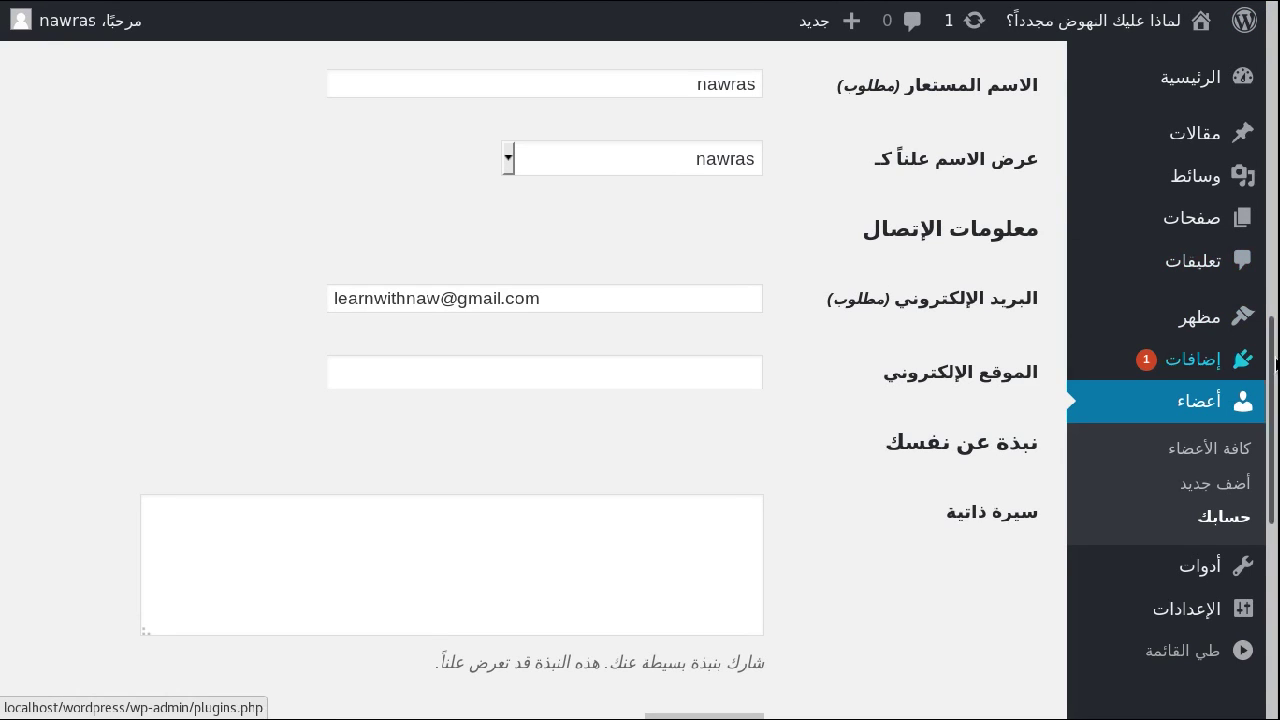
scroll(1165, 607, down, 6)
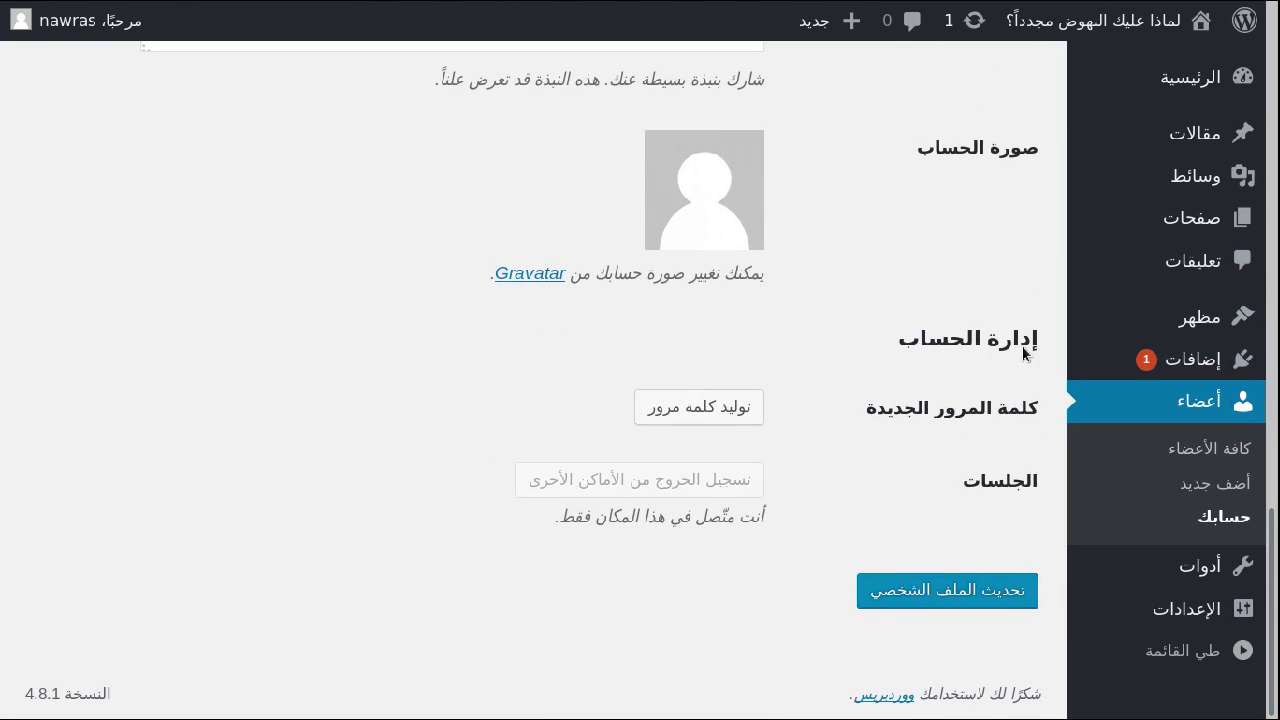
click(694, 407)
click(467, 409)
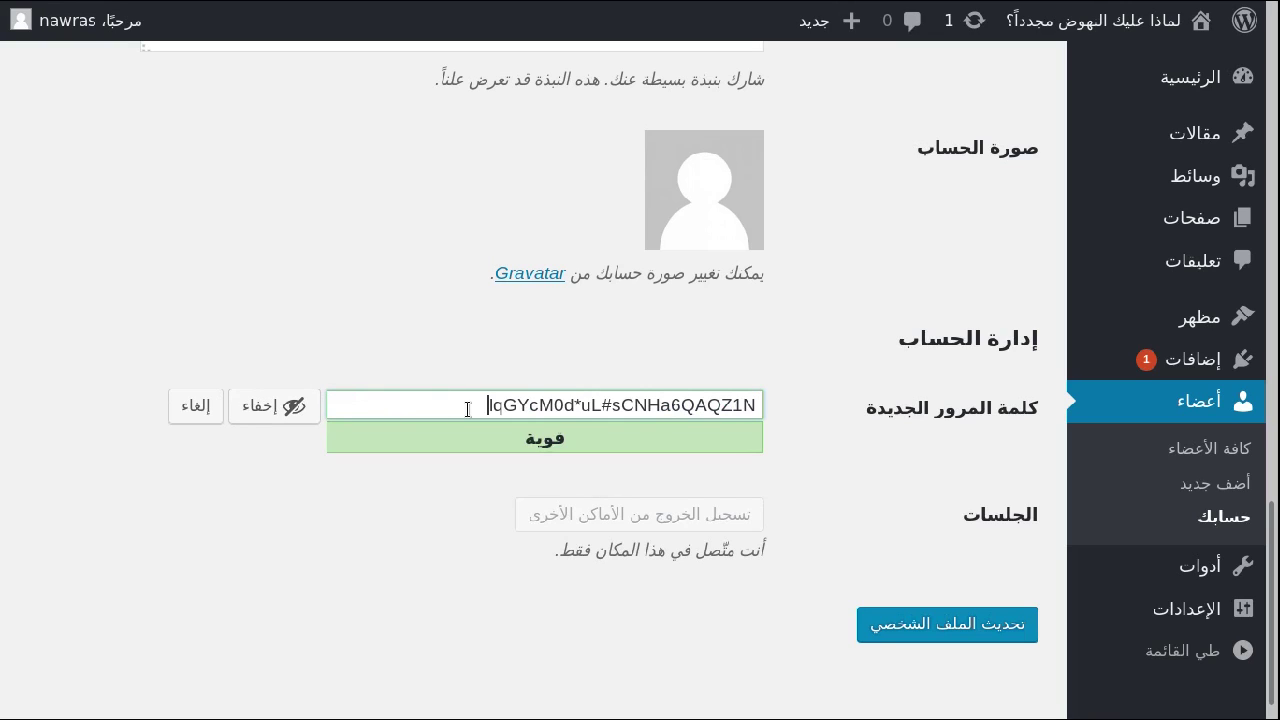
triple_click(757, 400)
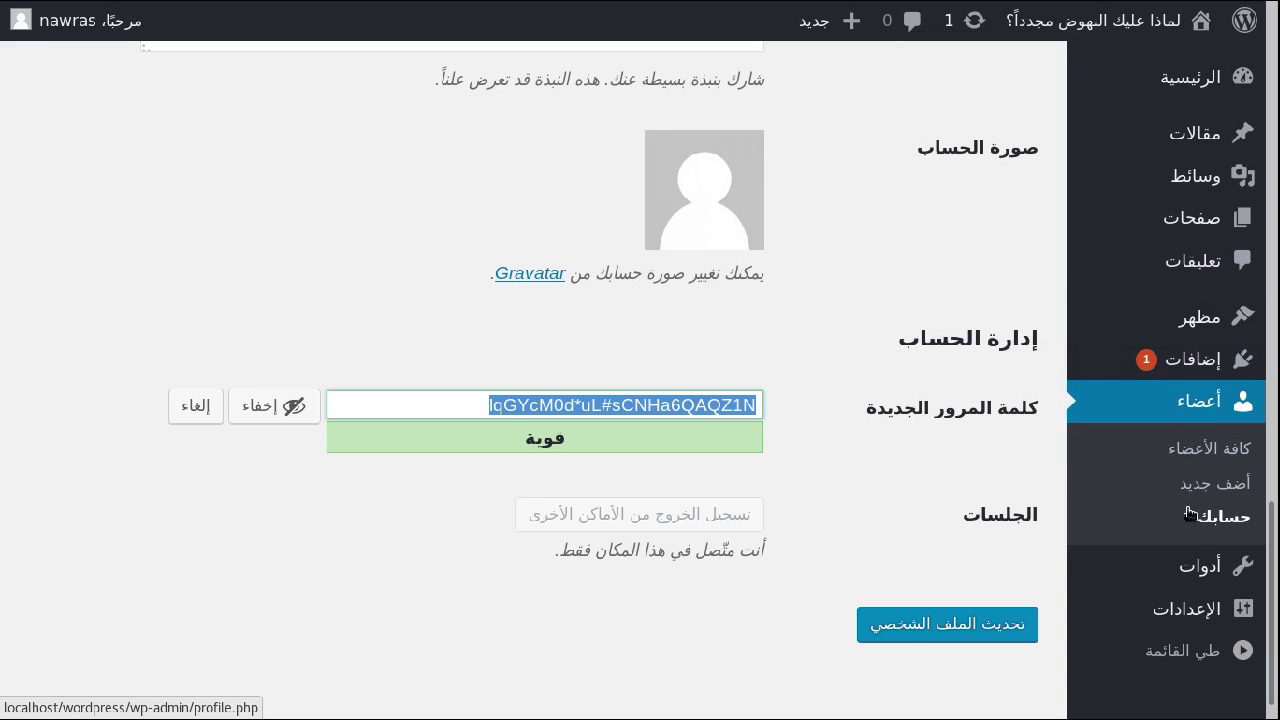
click(951, 288)
scroll(951, 290, up, 1)
scroll(951, 290, up, 15)
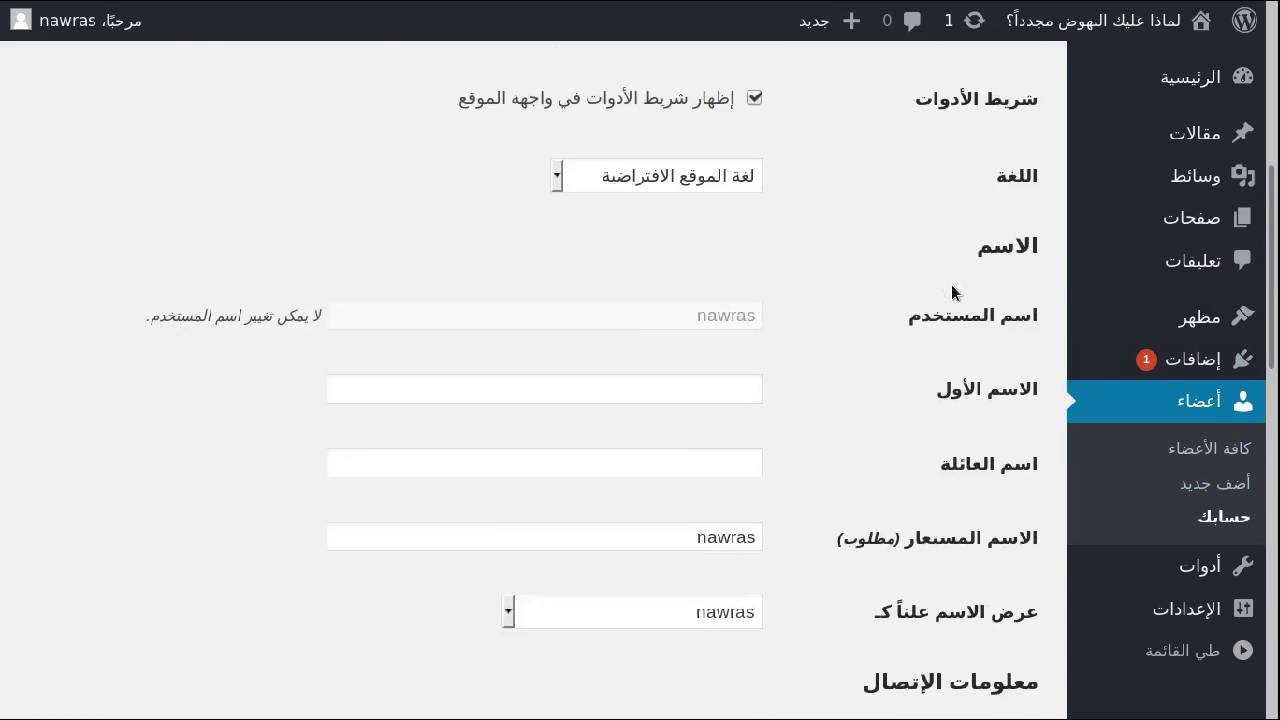
scroll(951, 284, down, 8)
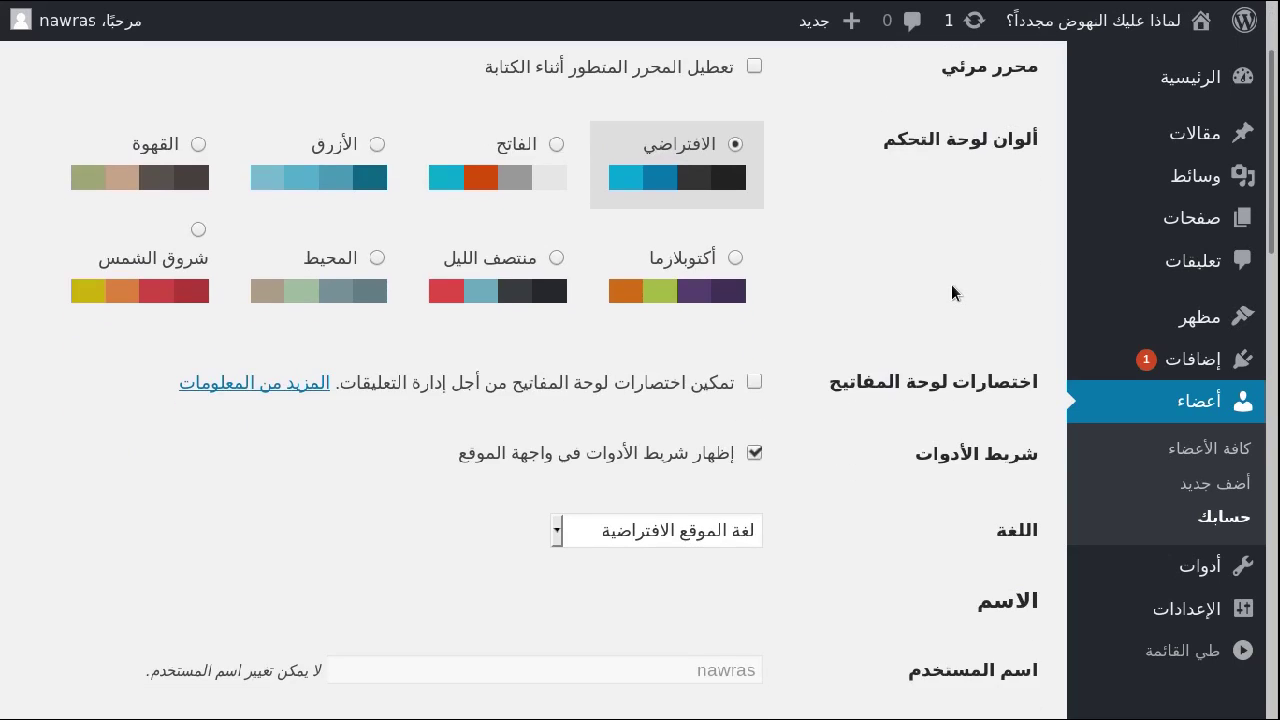
drag(659, 208, 713, 187)
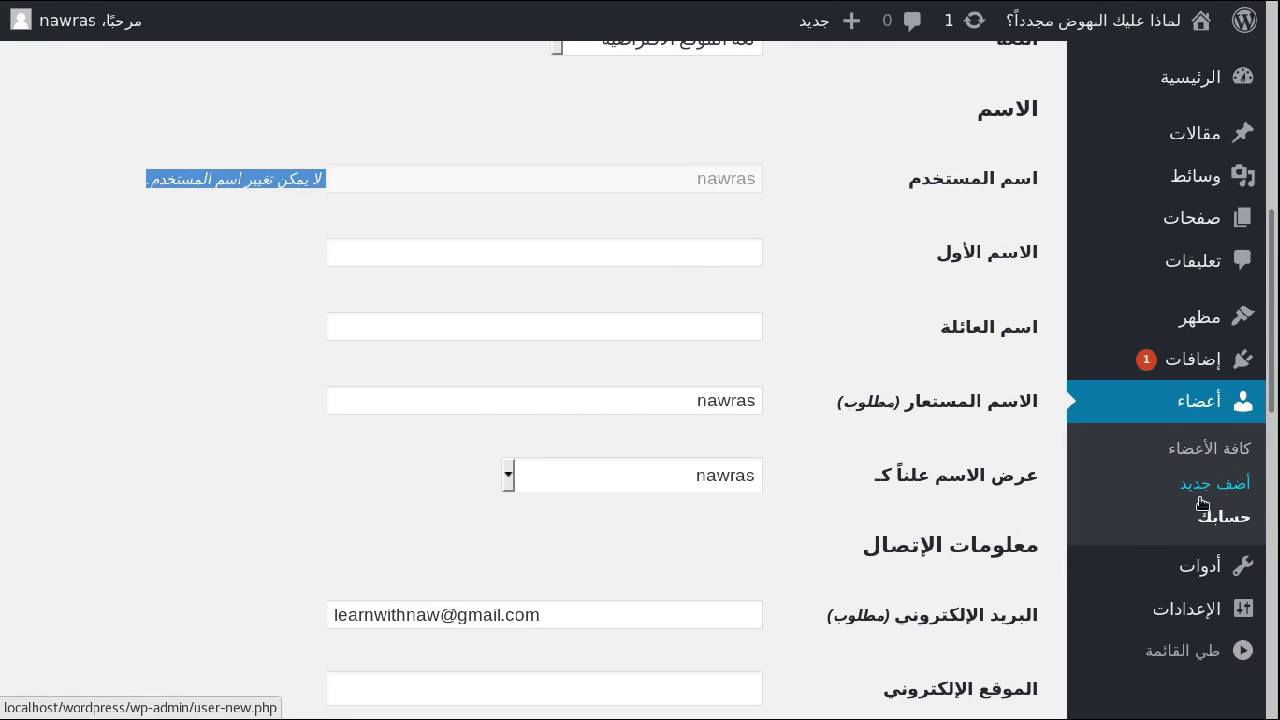
Open the Add New User form, discarding profile changes, and enter the username learnwithnaw.
click(1168, 486)
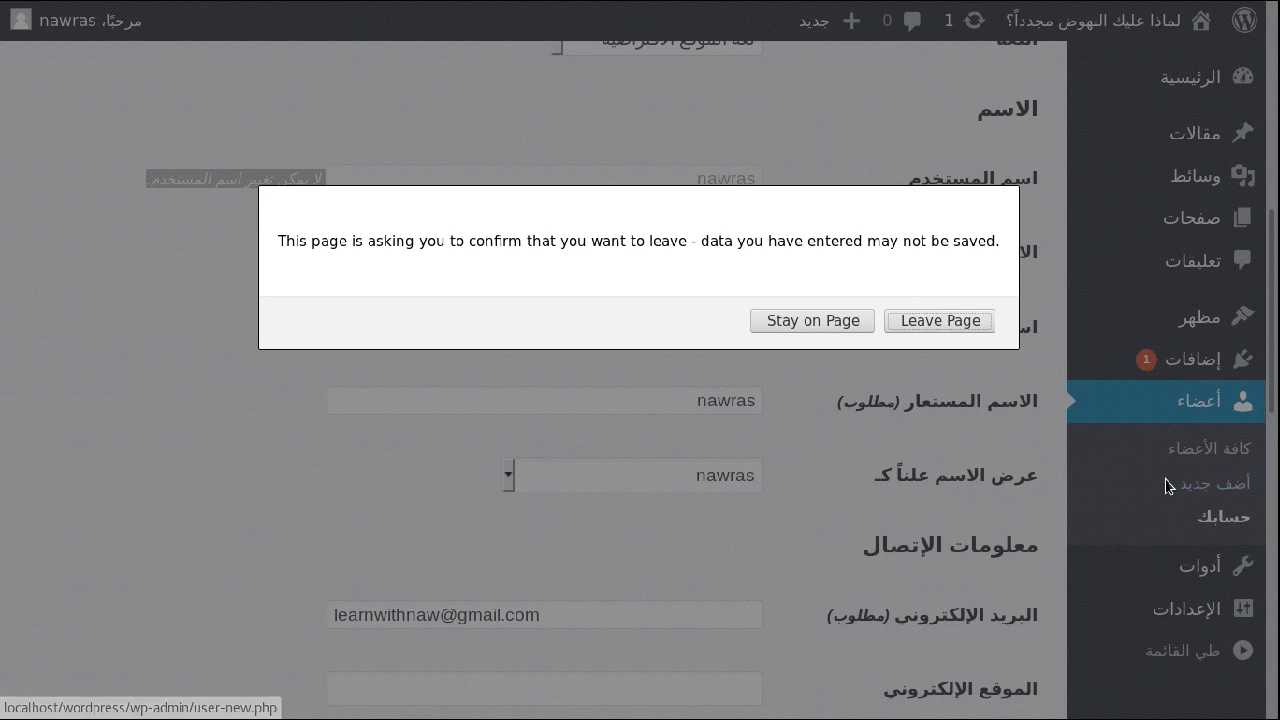
click(908, 320)
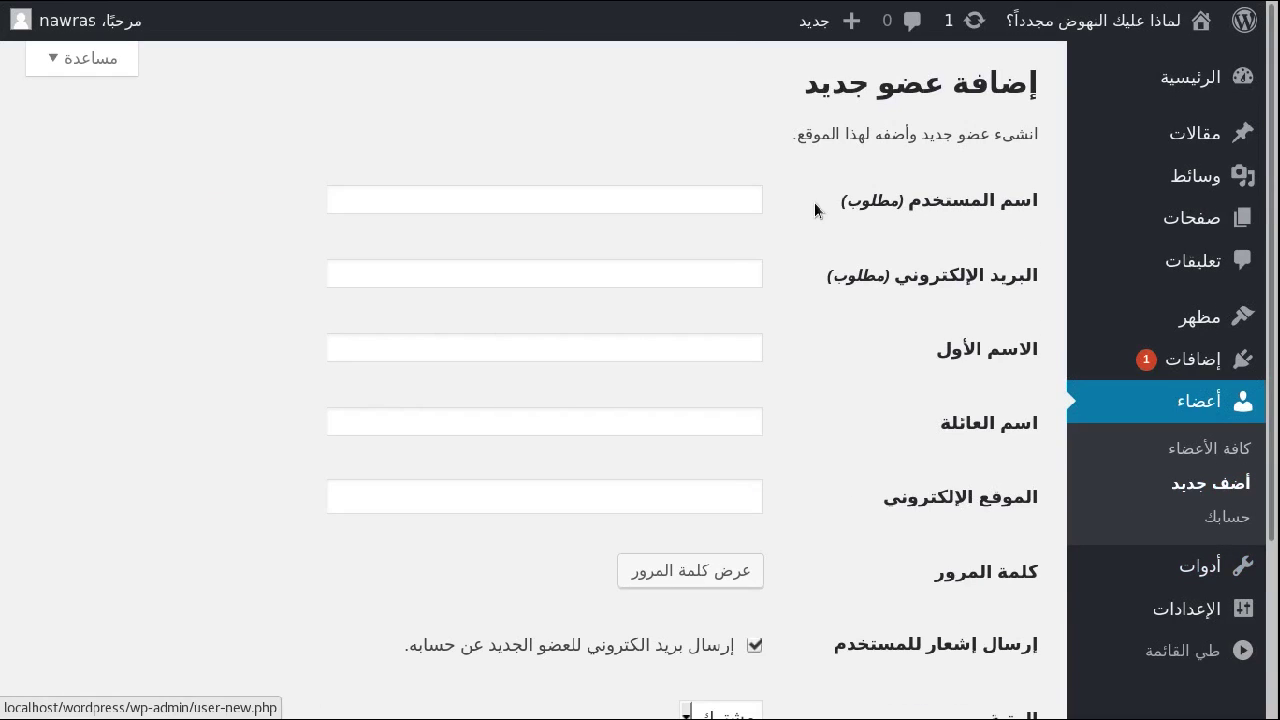
key(ctrl+plus)
key(ctrl+plus)
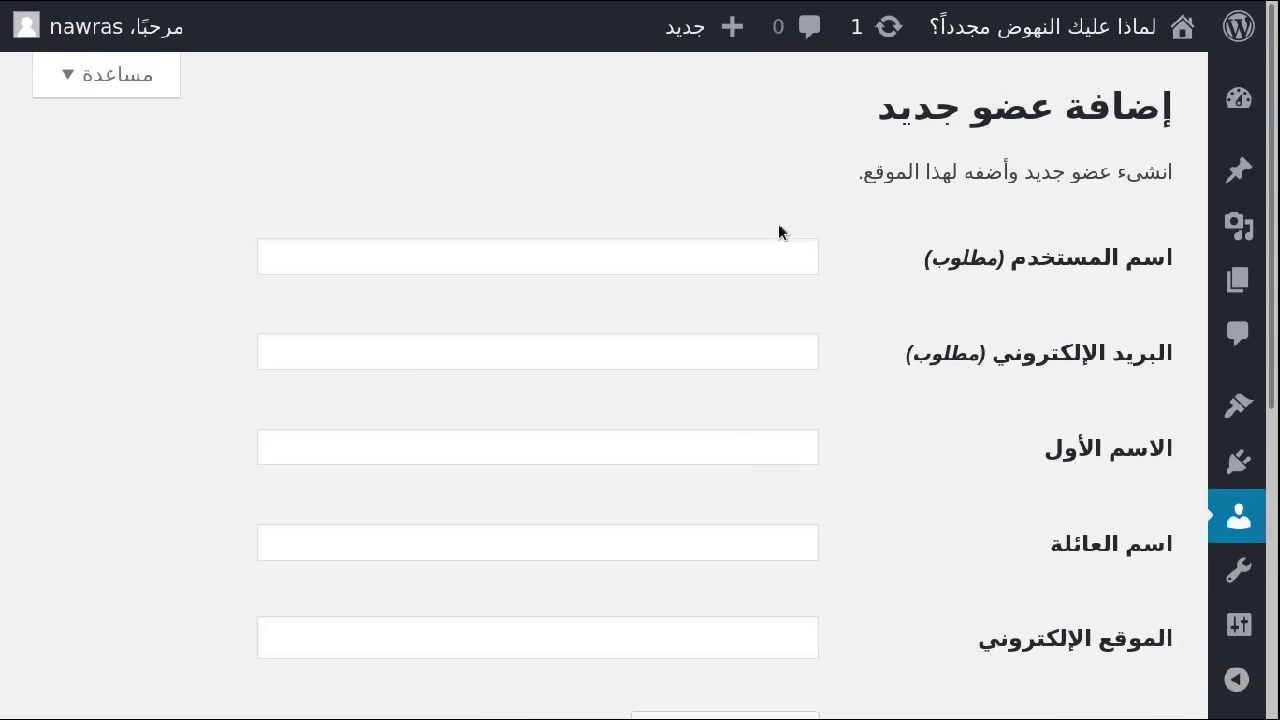
click(642, 250)
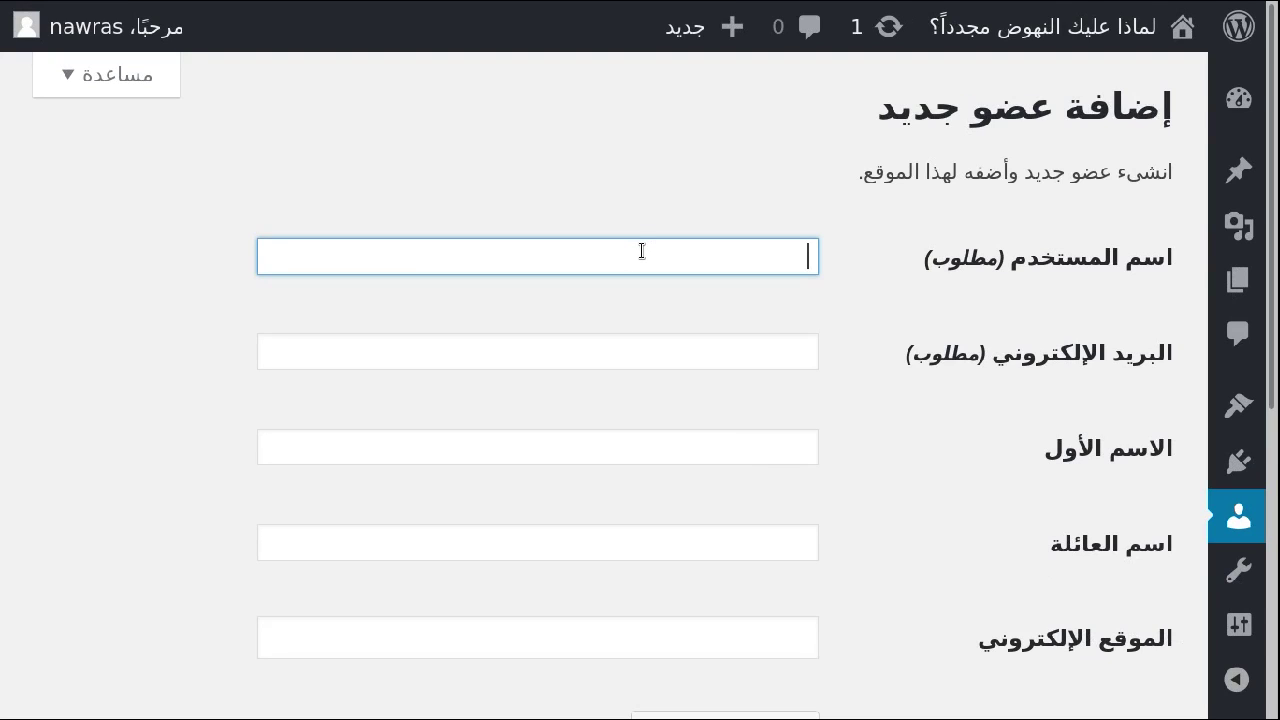
text(g)
text(learnwithnaw)
Enter the new user's e-mail address, correcting a typo, and check it.
click(737, 361)
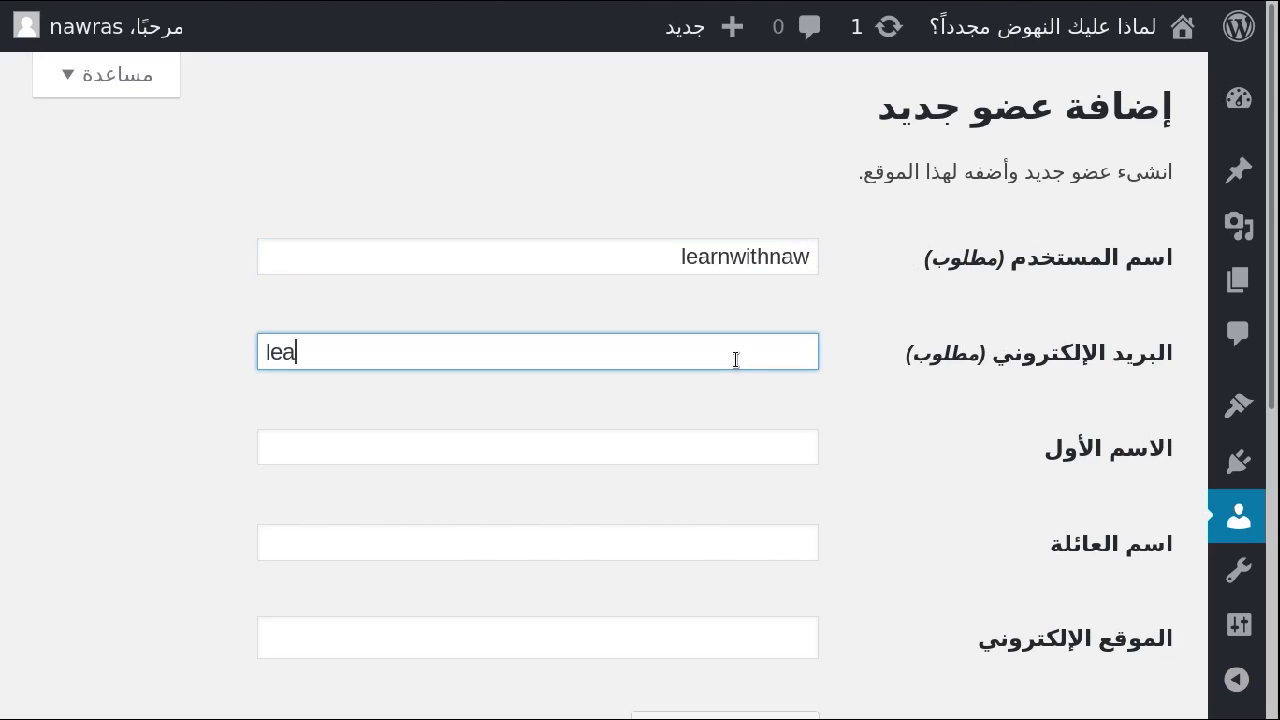
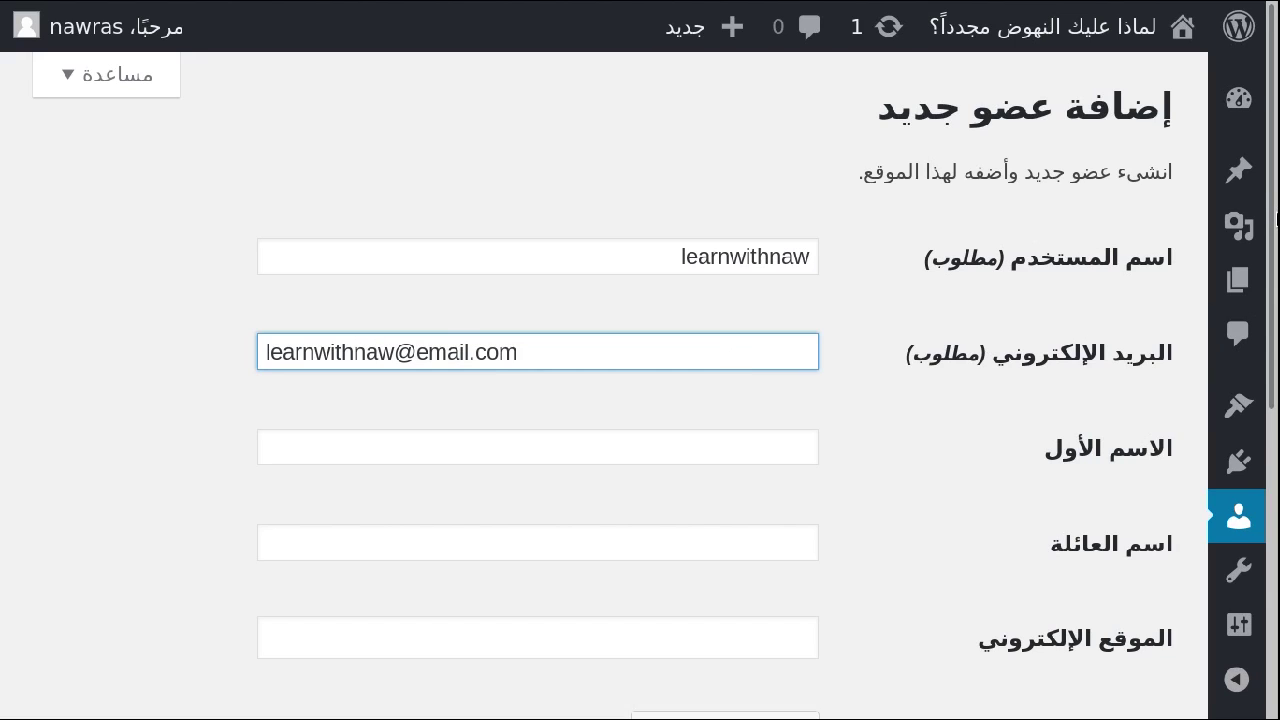
scroll(1276, 218, down, 2)
drag(641, 147, 388, 288)
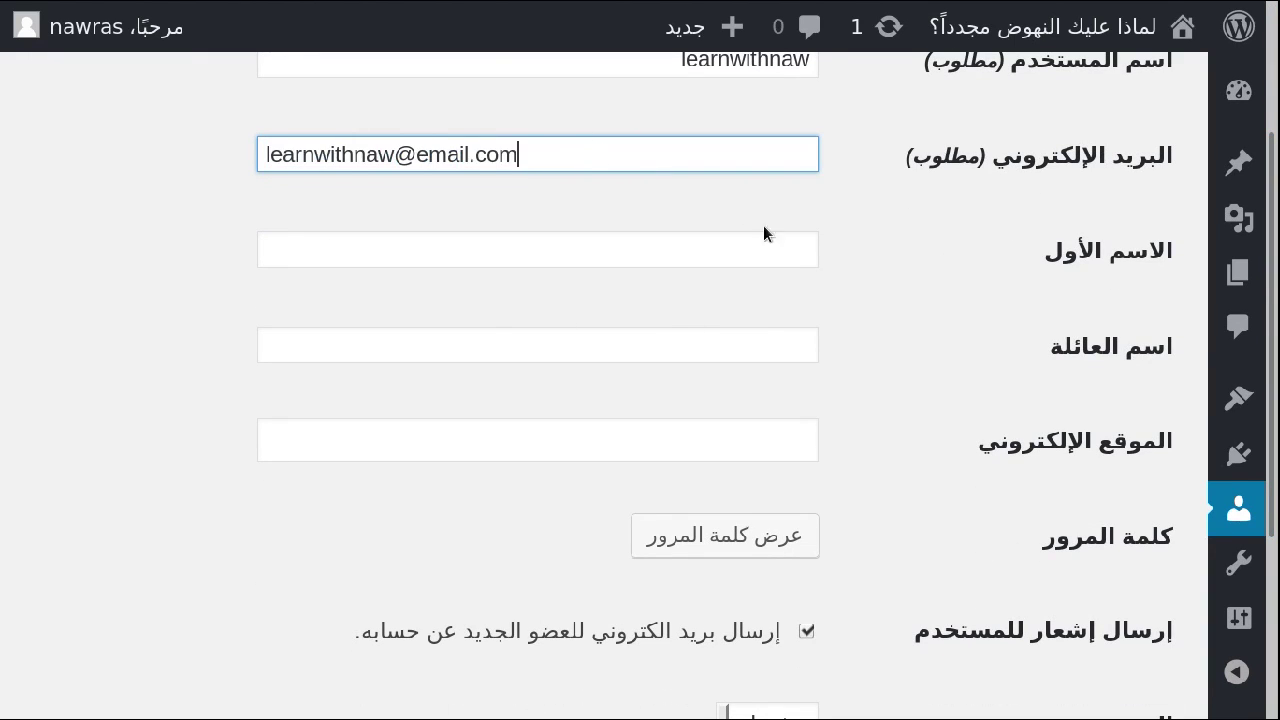
Fill in the new user's first name and last name in Arabic.
click(731, 257)
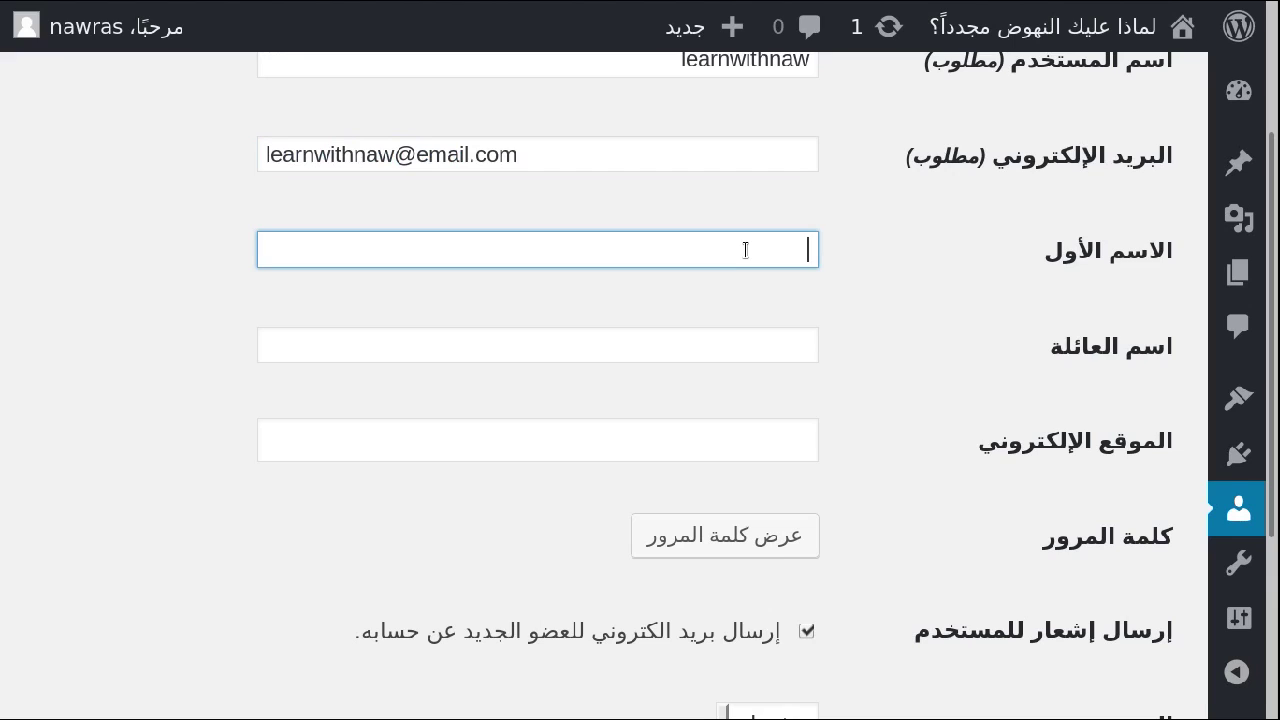
text(نورس)
right_click(764, 352)
click(763, 350)
text(عثمان)
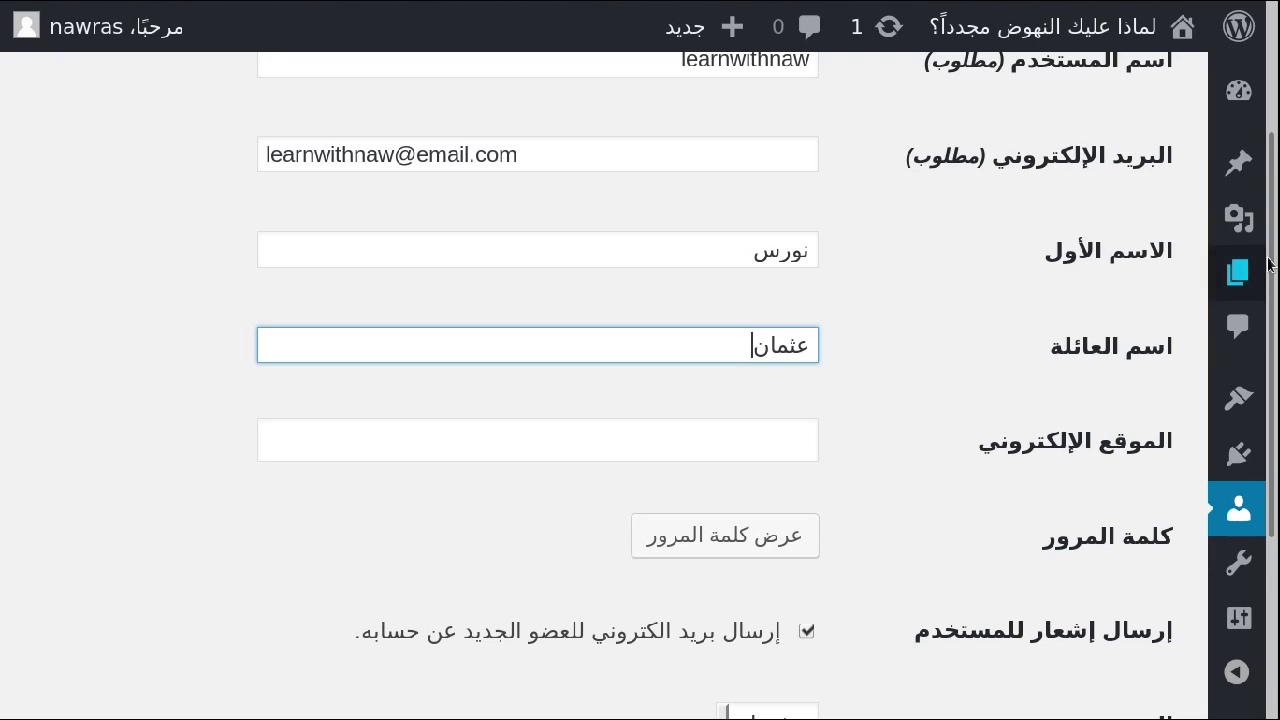
scroll(740, 330, down, 5)
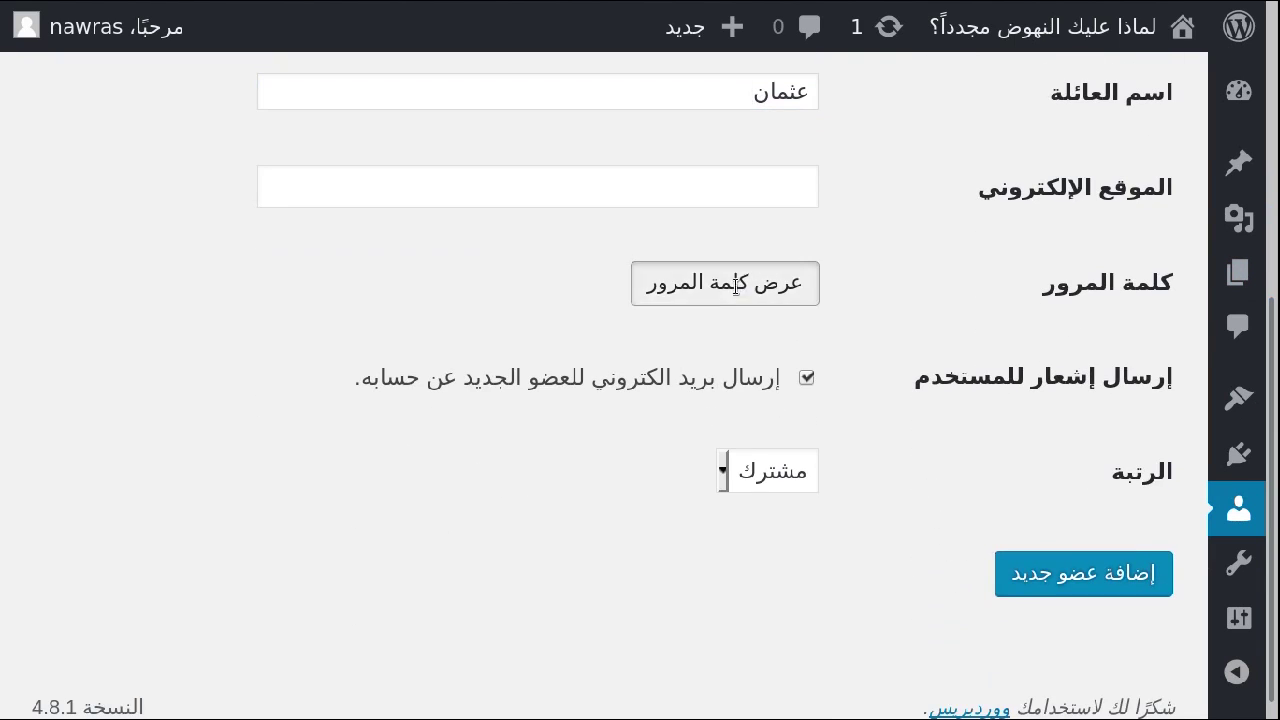
Give the new user a confirmed weak password, no notification e-mail, and the Administrator role.
click(738, 284)
text(123456)
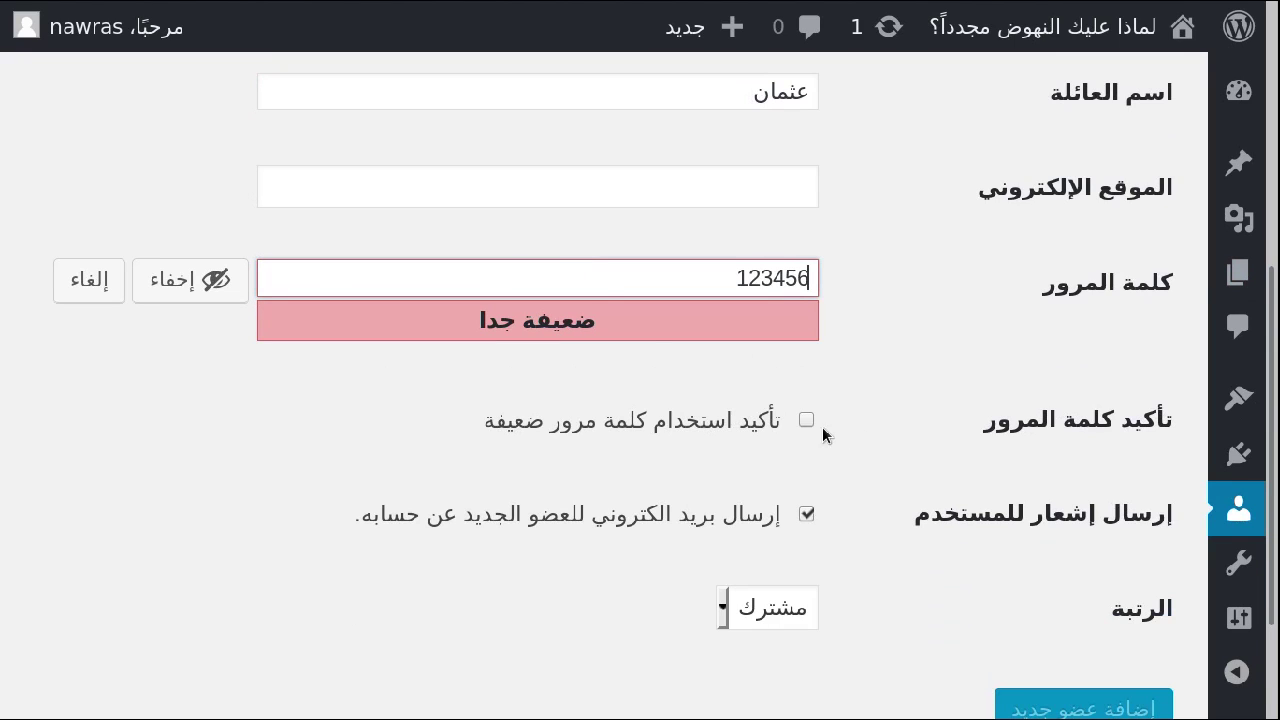
click(805, 421)
click(803, 422)
click(799, 425)
scroll(605, 460, down, 3)
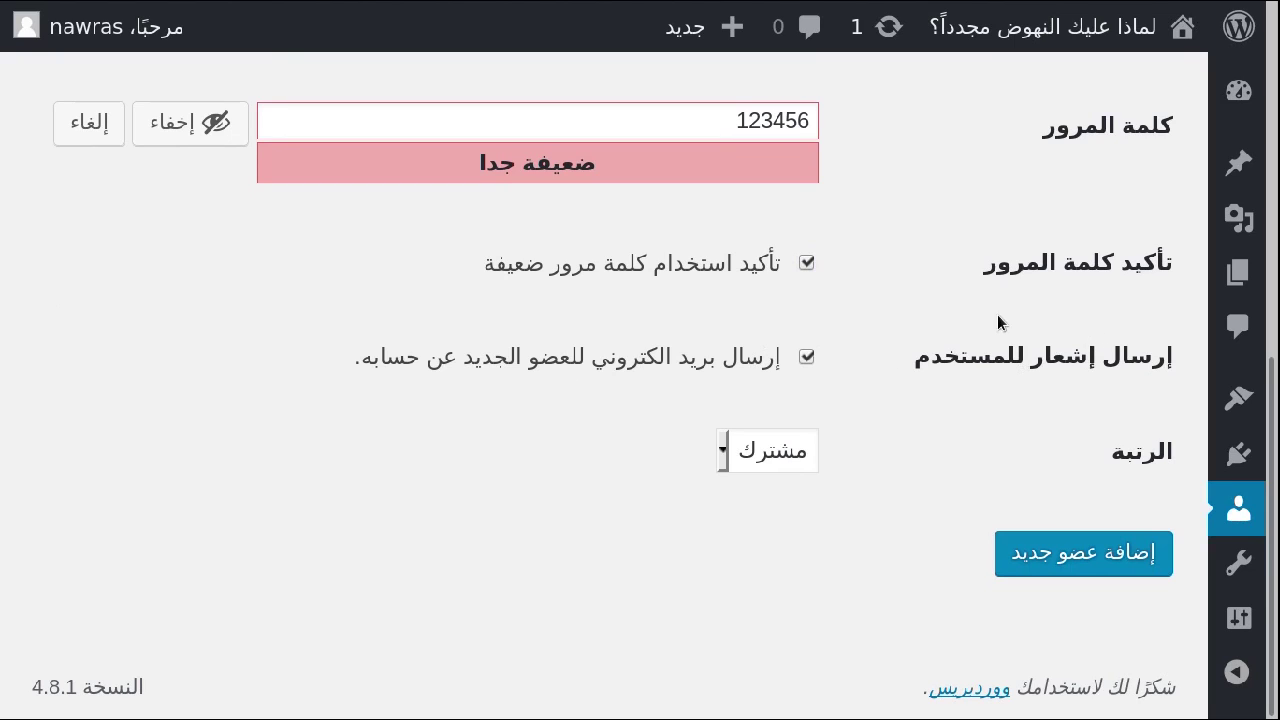
click(807, 357)
click(780, 452)
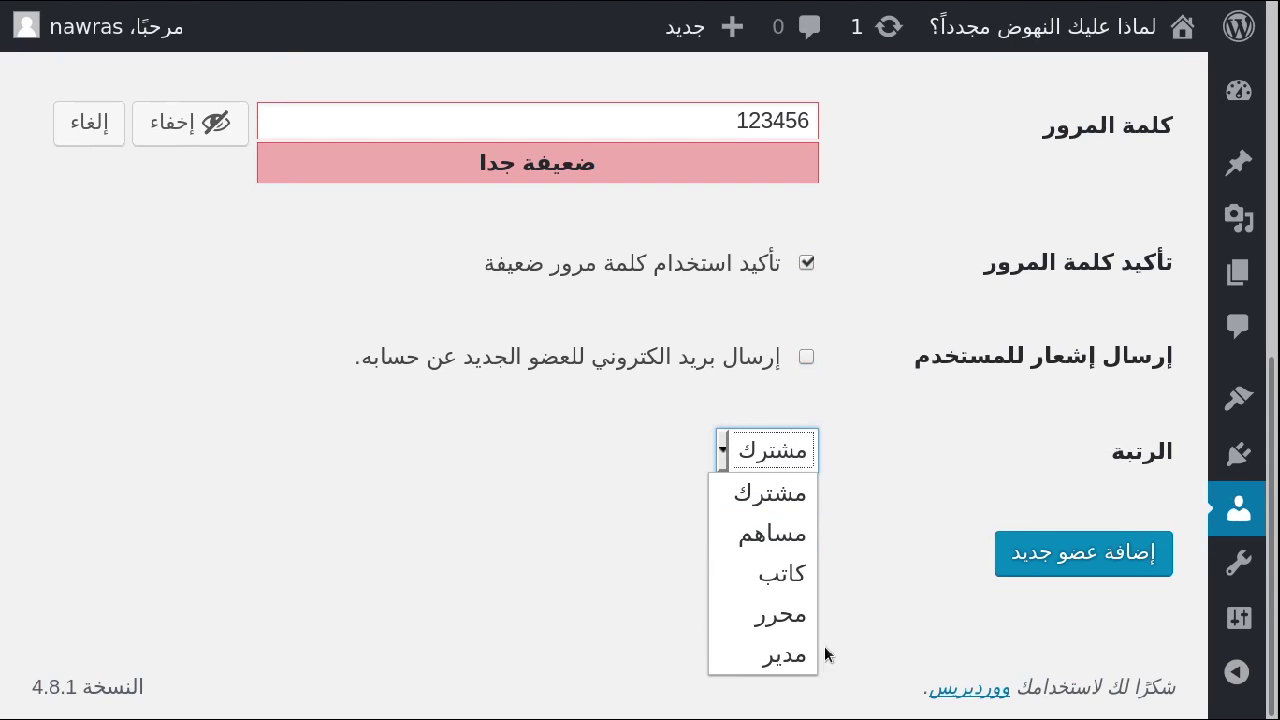
click(711, 645)
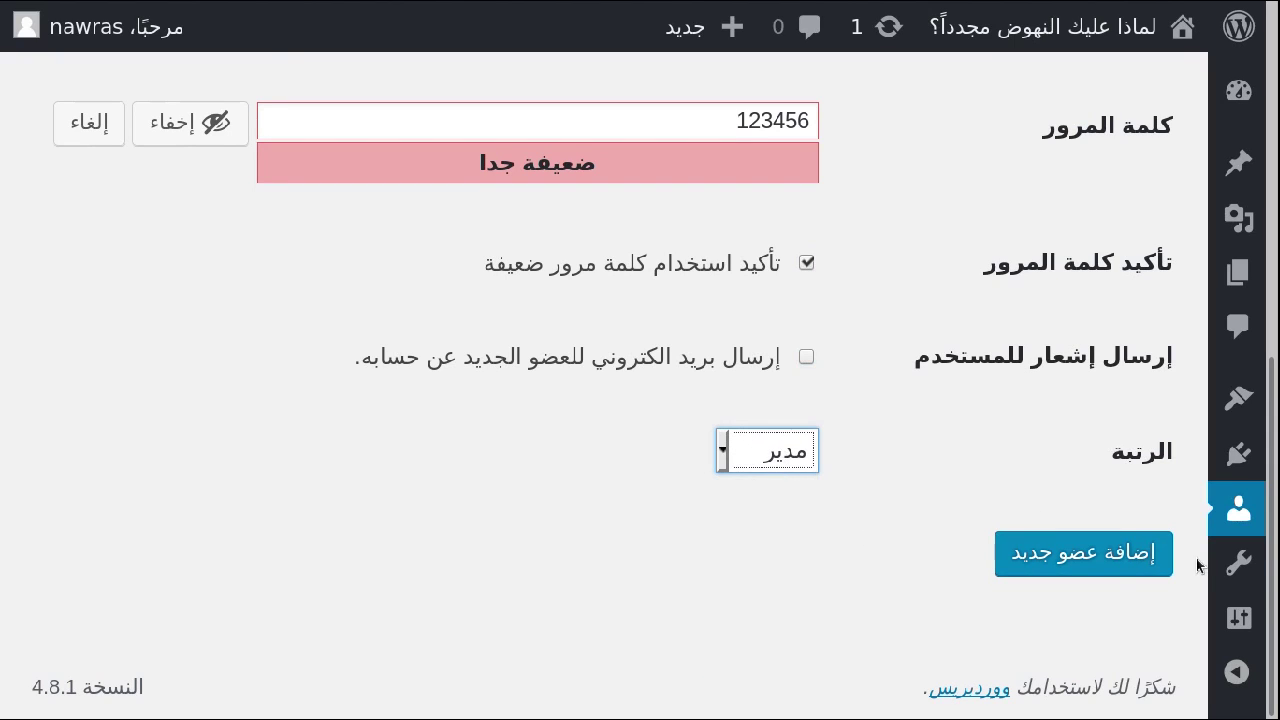
Submit the form to create the learnwithnaw administrator account.
click(1070, 568)
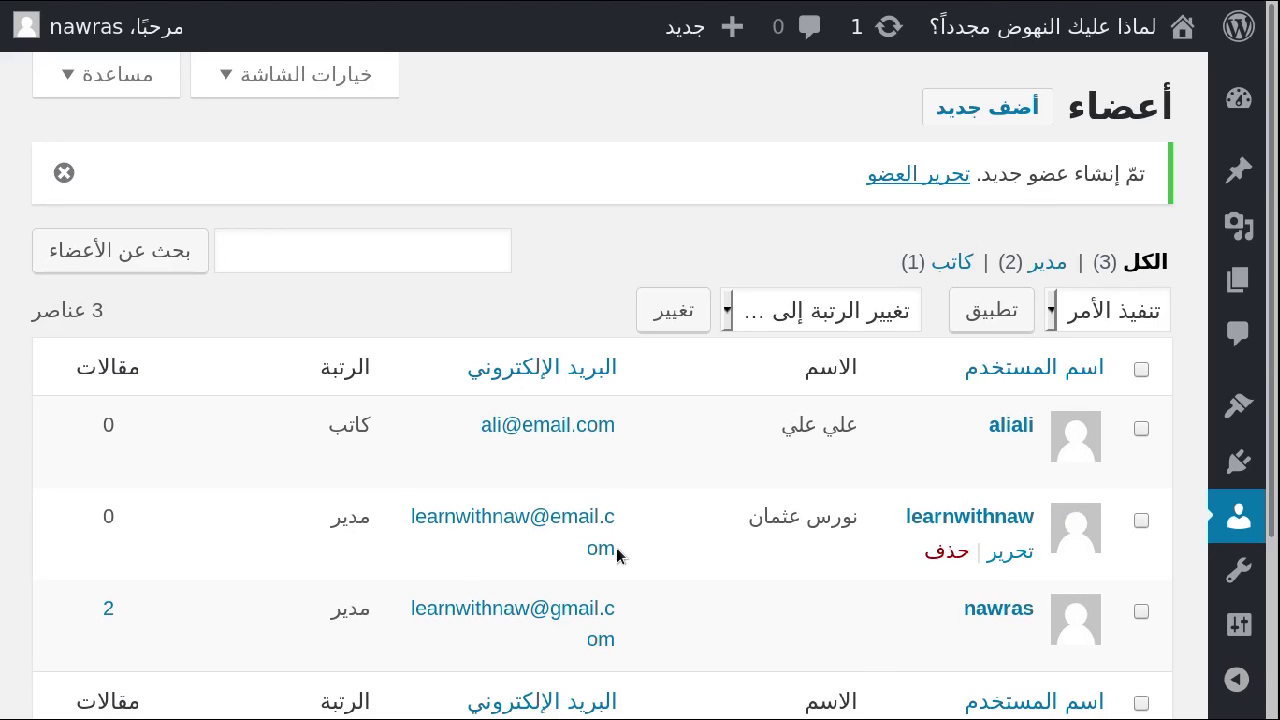
mouse_move(110, 28)
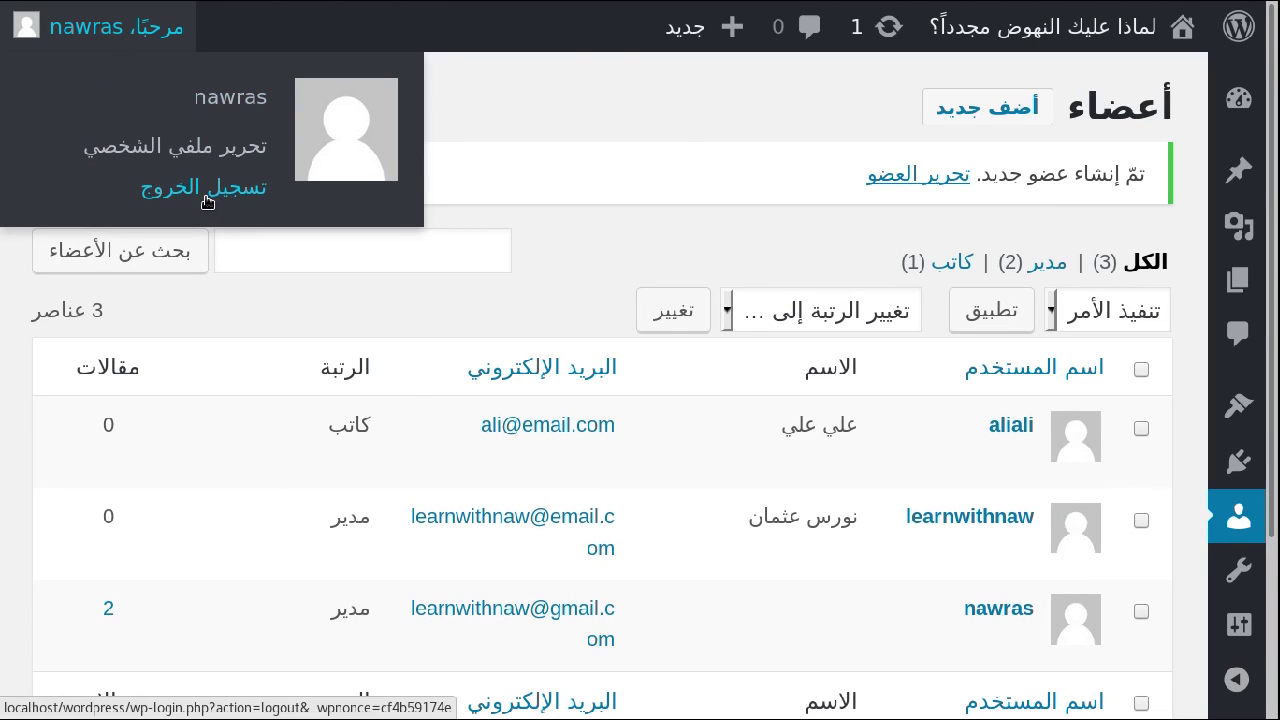
Log out and sign back in as learnwithnaw with its new password.
click(207, 190)
text(مث)
key(BackSpace)
key(BackSpace)
text(learnwithnaw)
click(734, 550)
text(123456)
click(468, 620)
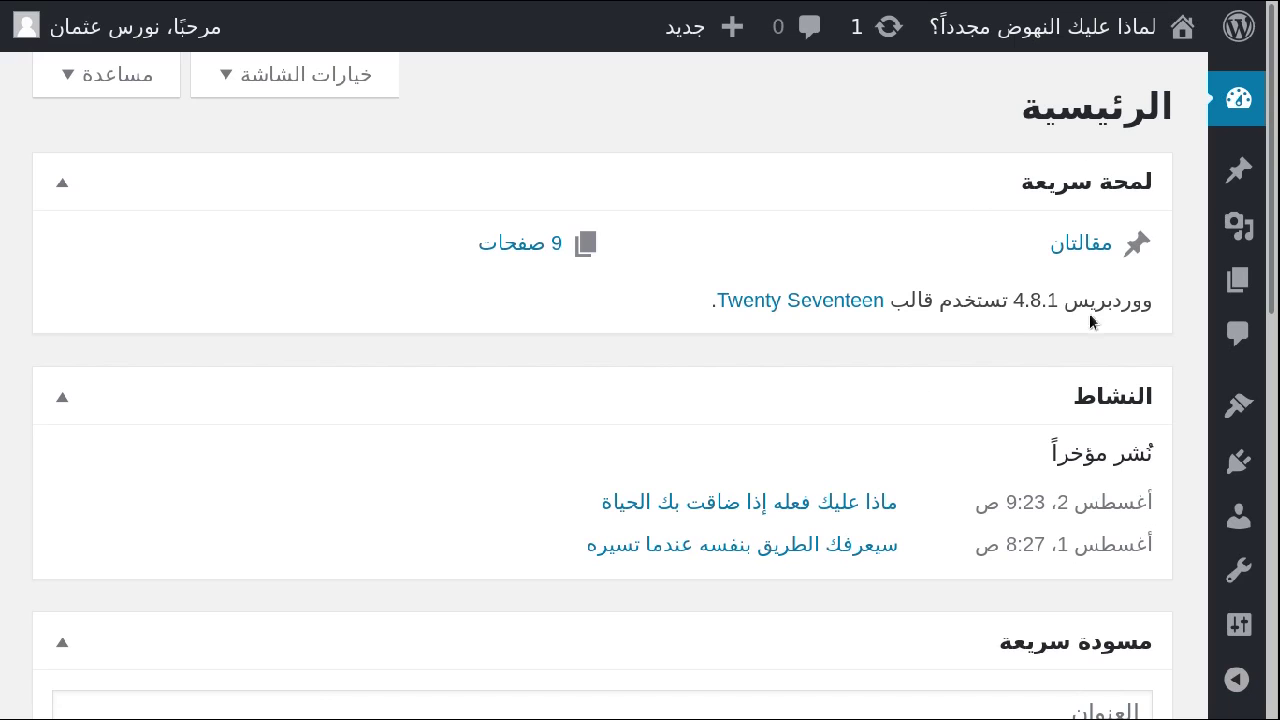
key(ctrl+plus)
key(ctrl+minus)
key(ctrl+minus)
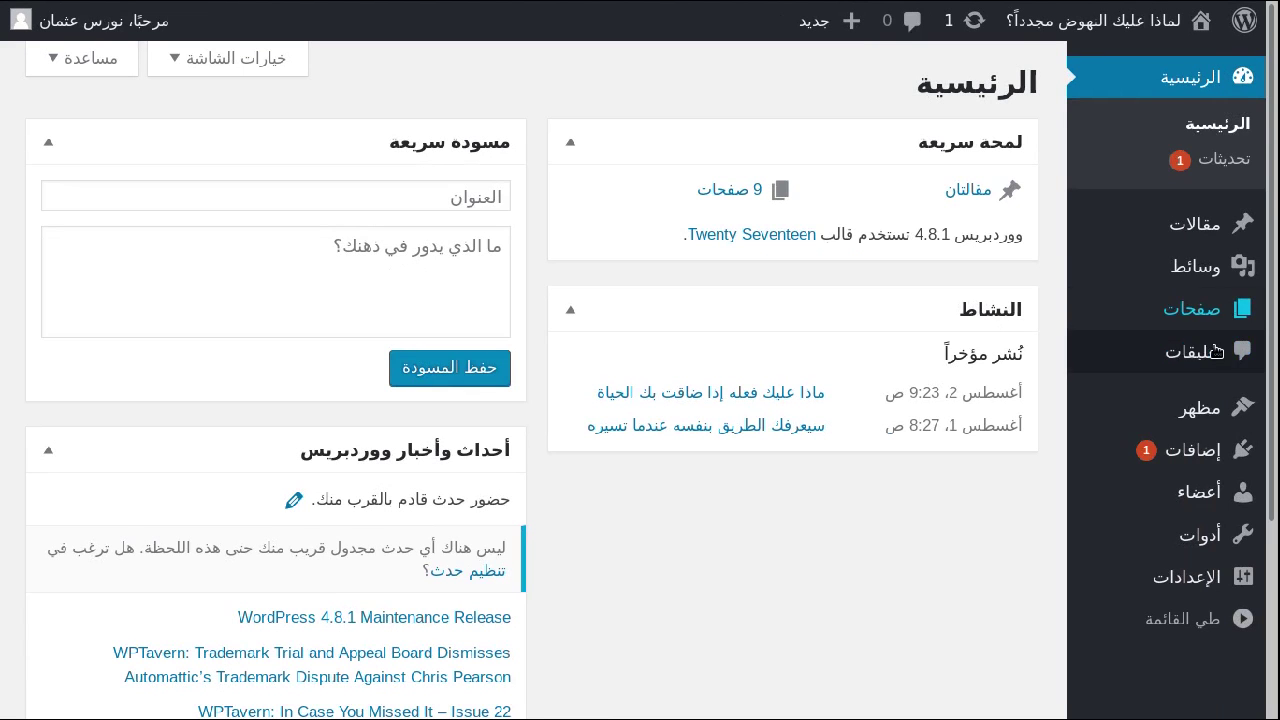
Go to All Users and select the old administrator's row.
mouse_move(1195, 491)
click(992, 496)
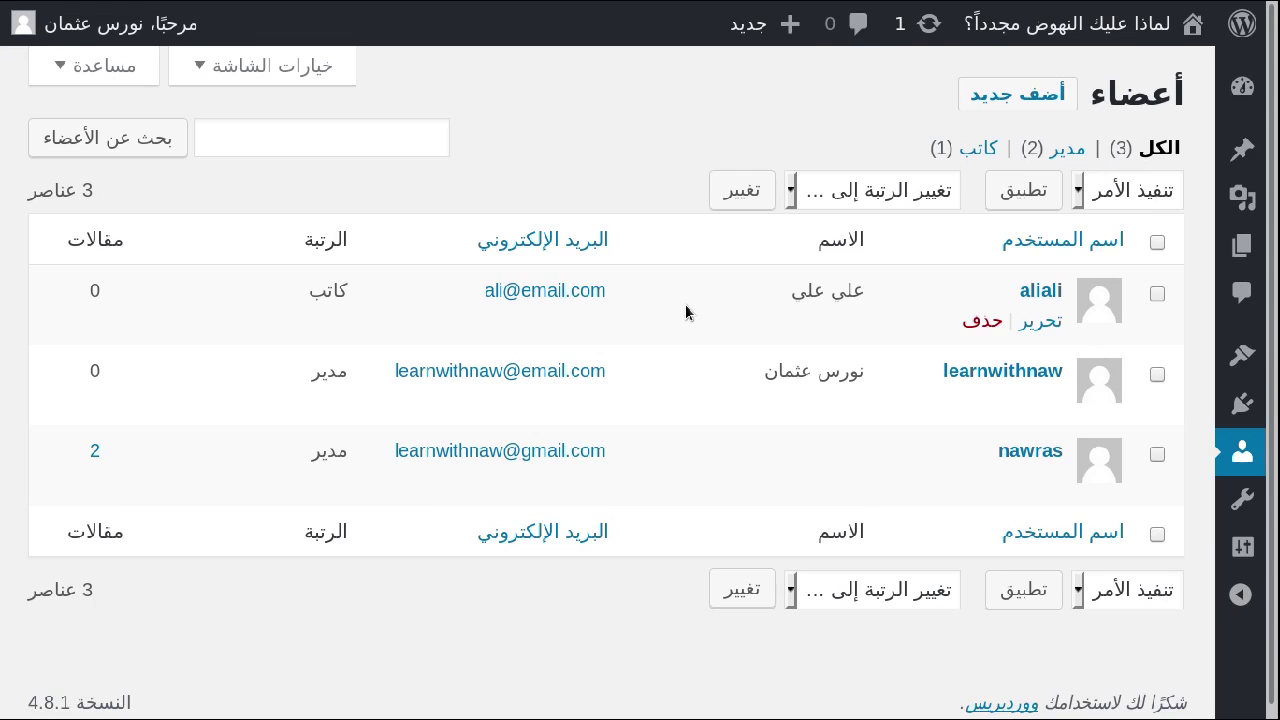
key(ctrl+plus)
click(1141, 517)
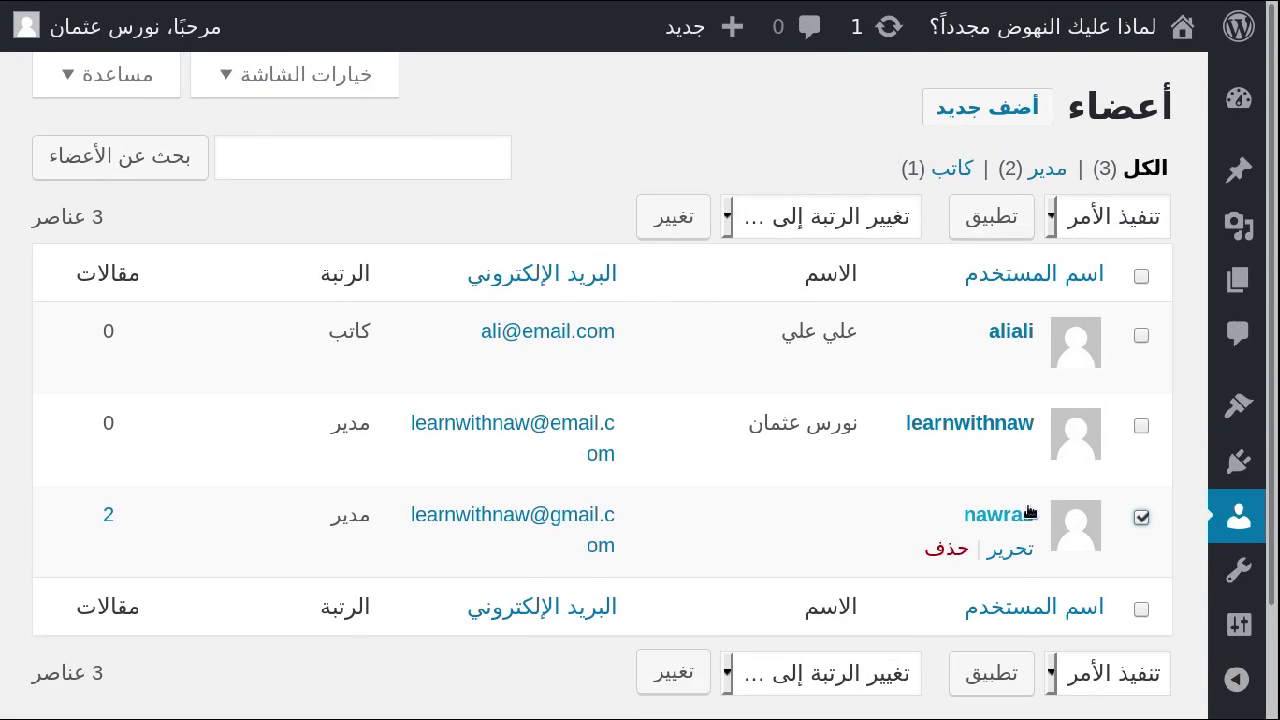
Delete the old administrator, attributing all its content to learnwithnaw.
click(948, 552)
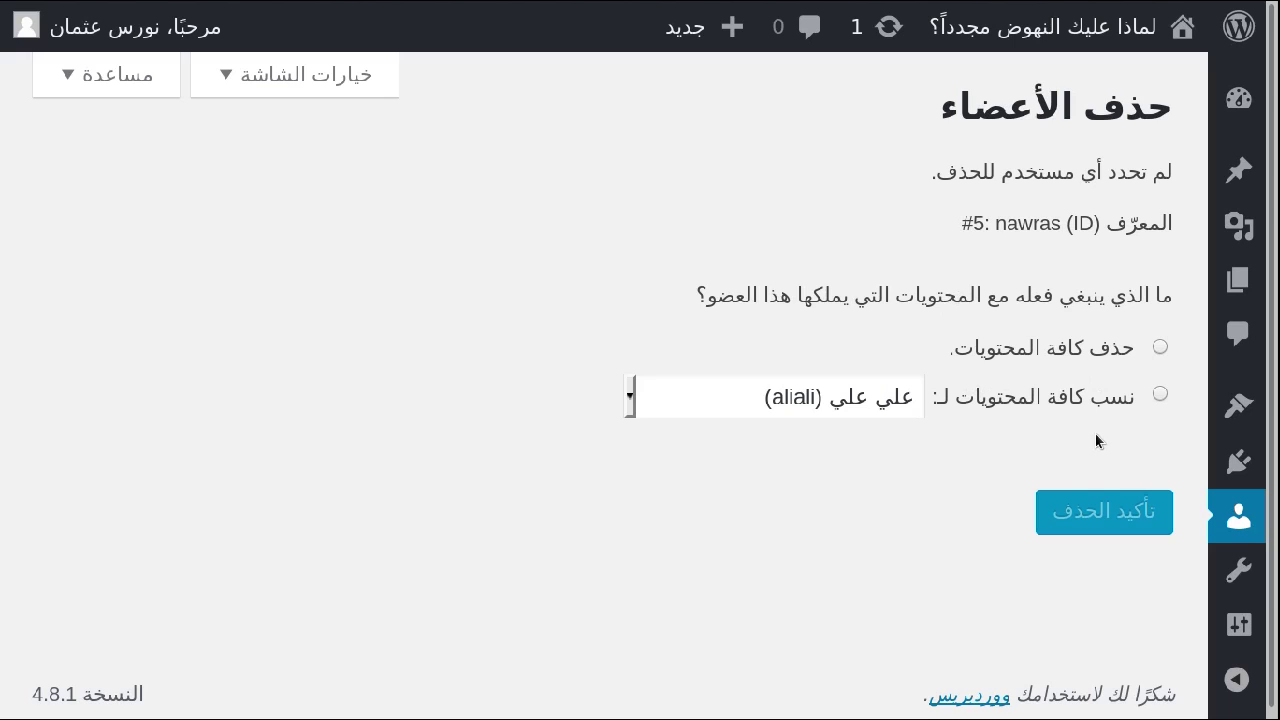
click(1120, 395)
click(775, 397)
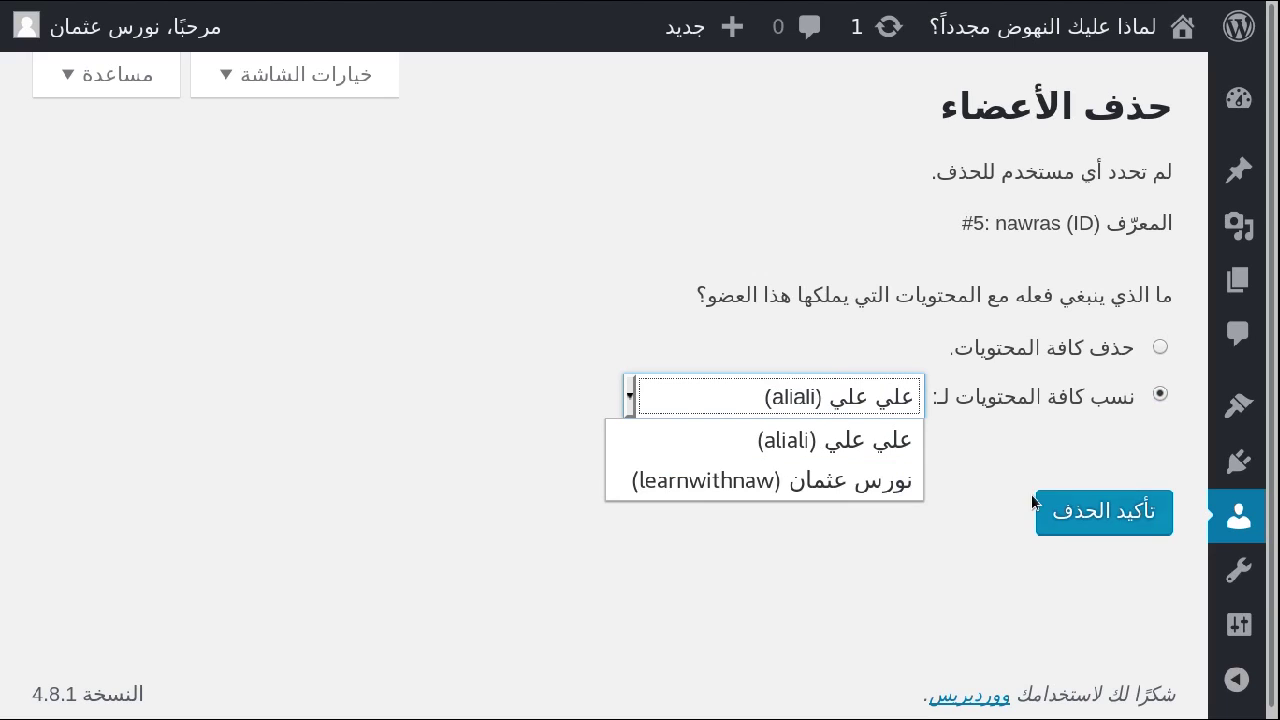
click(800, 485)
click(1133, 532)
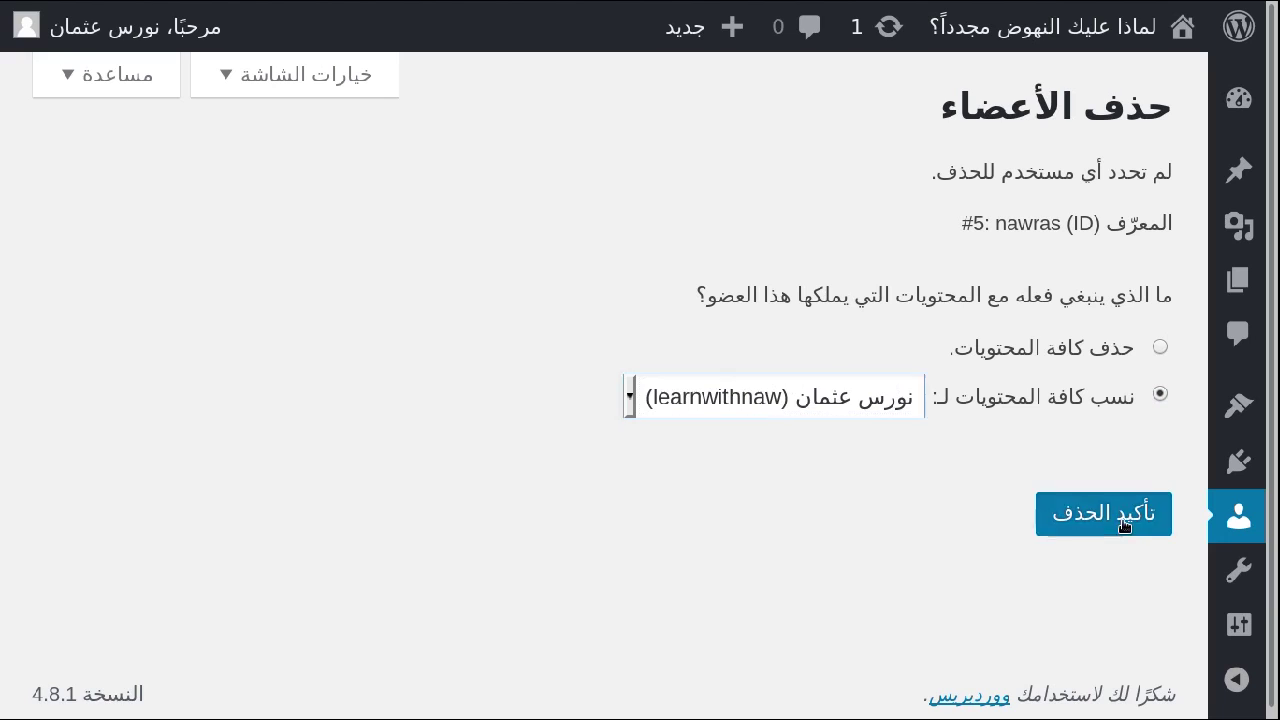